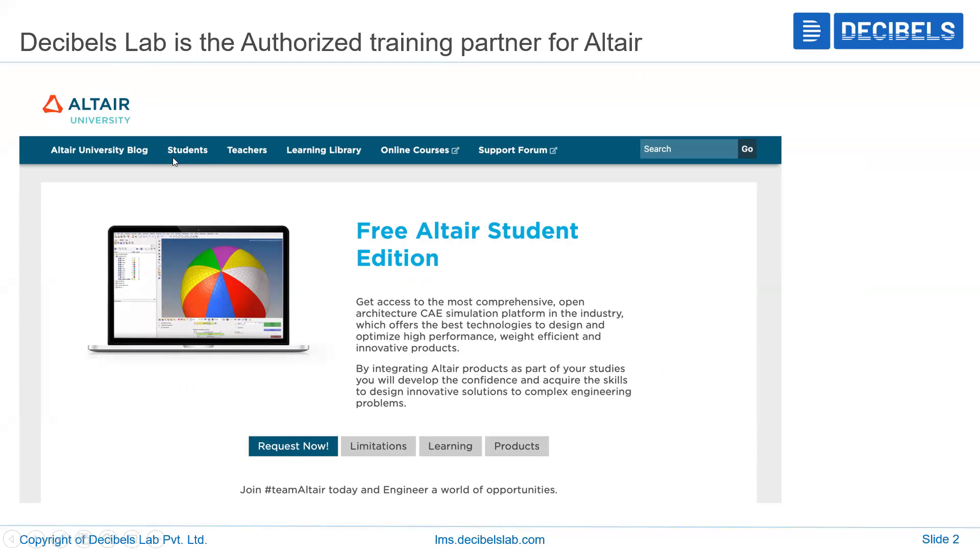
- Advance the slideshow to Slide 3, showing the Student Edition request form and licence notes
{"action": "left_click", "coordinate": [196, 158]}
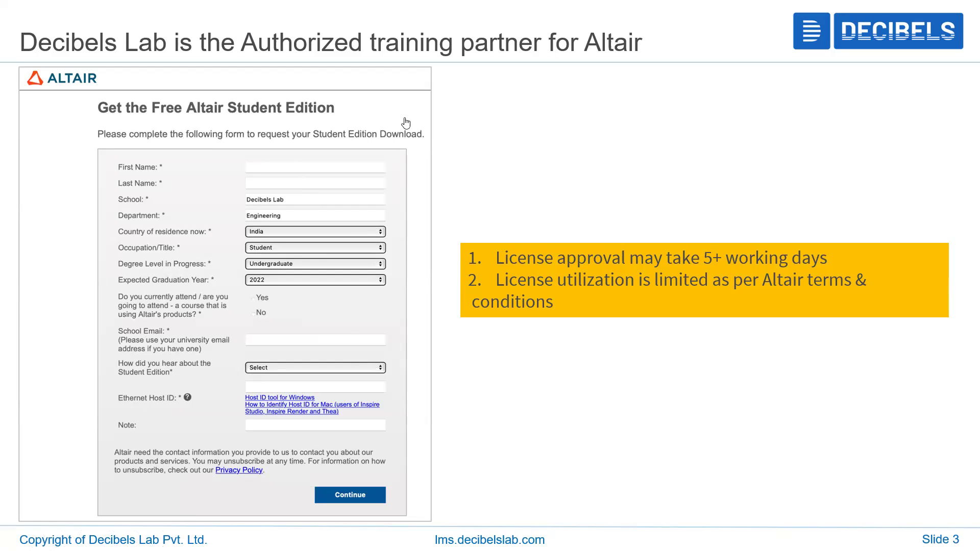
{"action": "key", "text": "ctrl+t"}
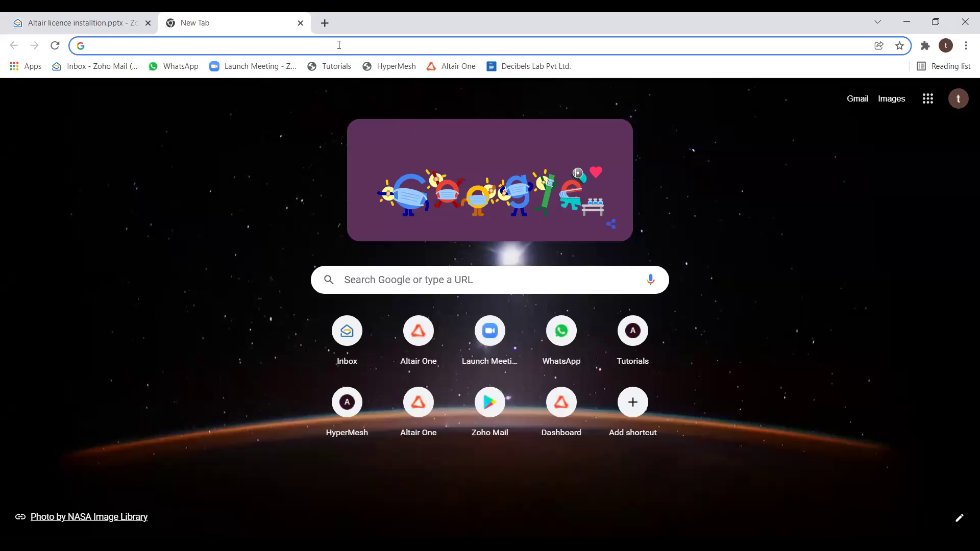
- Search Google for 'altair university' using the address-bar suggestion
{"action": "left_click", "coordinate": [339, 45]}
{"action": "type", "text": "al"}
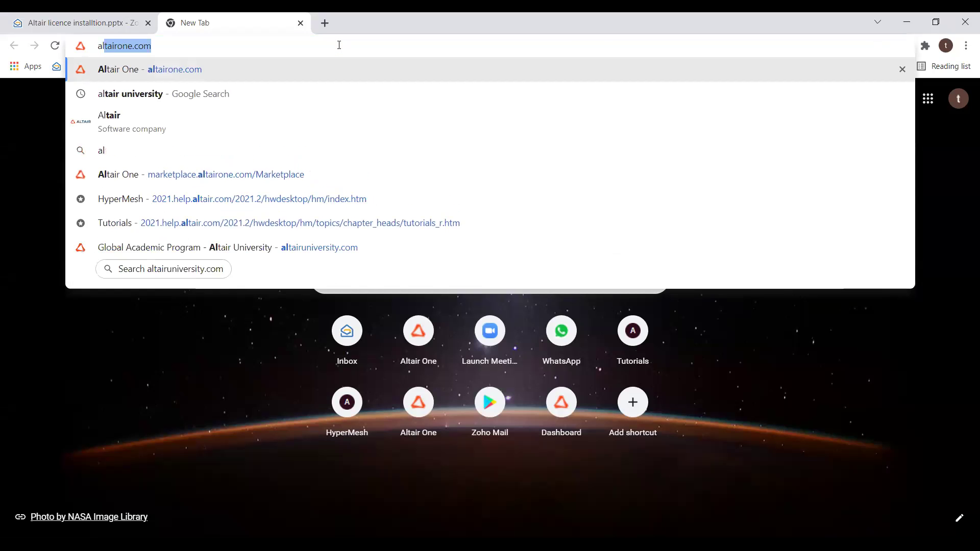
{"action": "type", "text": "ta"}
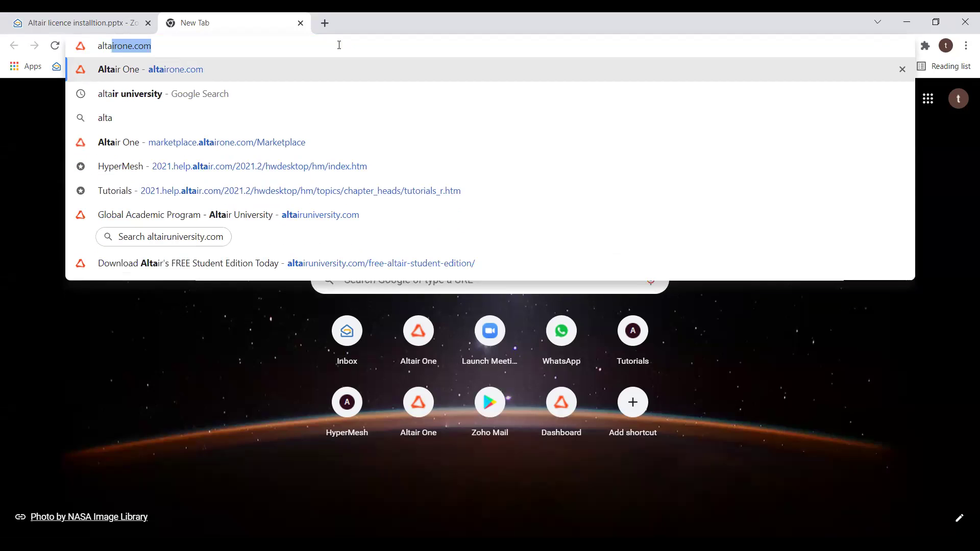
{"action": "key", "text": "Down"}
{"action": "key", "text": "Return"}
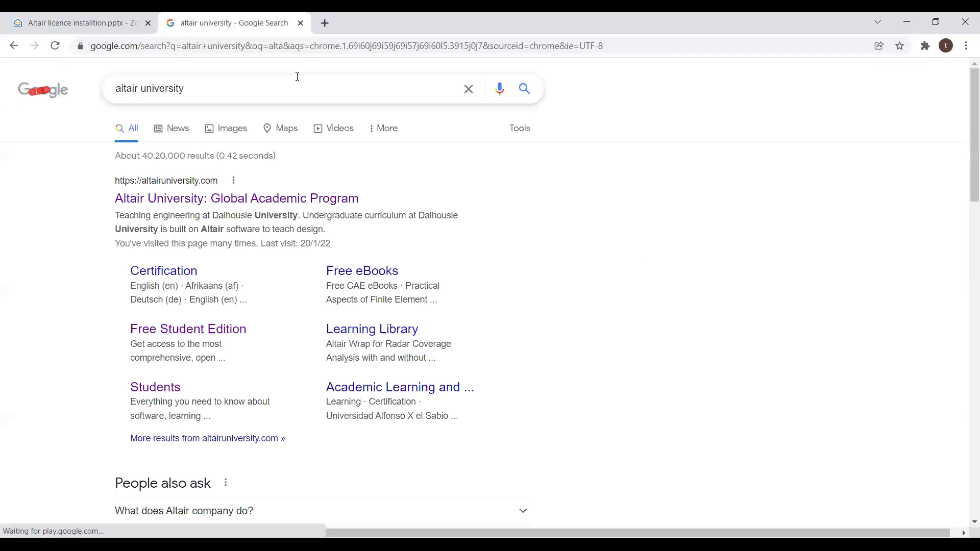
- Go from the Altair University result through the Students page to the Free Student Edition page
{"action": "left_click", "coordinate": [288, 205]}
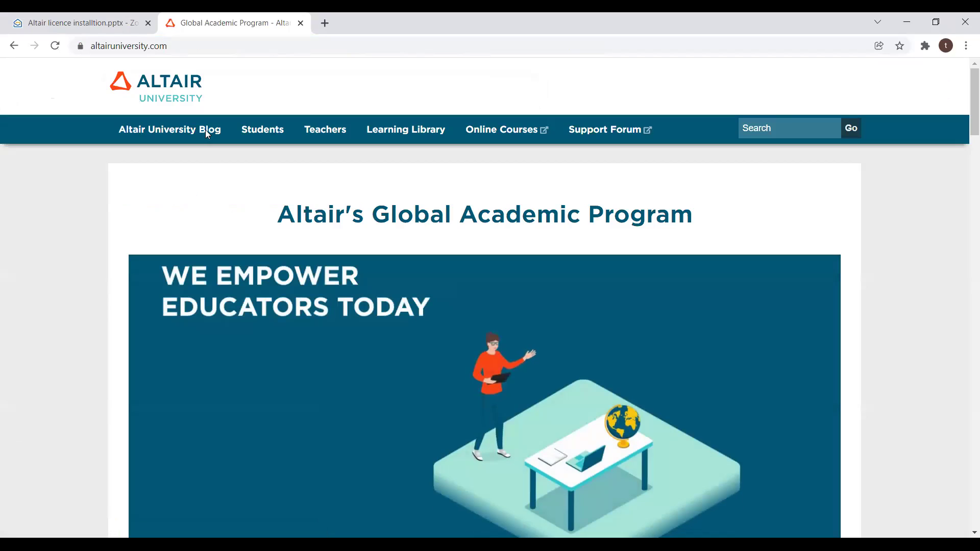
{"action": "left_click", "coordinate": [266, 131]}
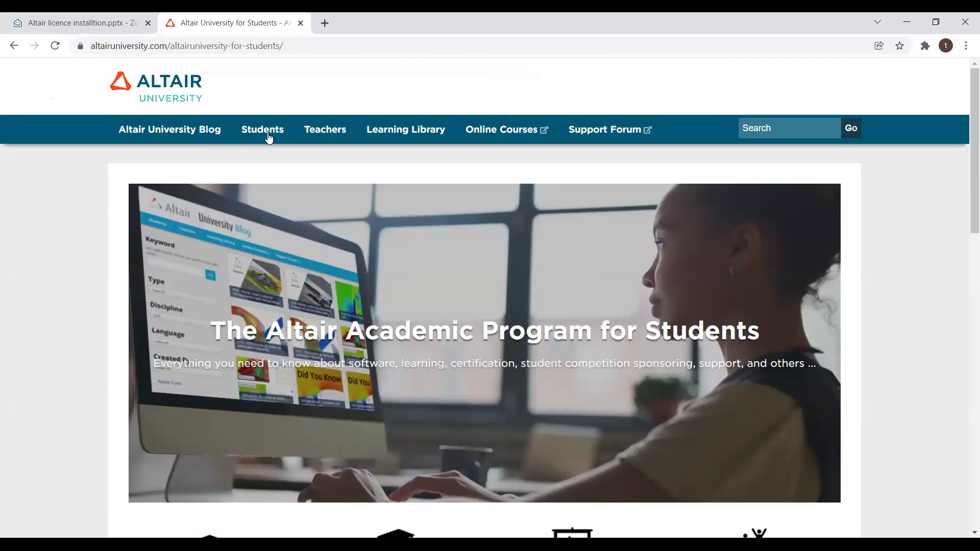
{"action": "scroll", "coordinate": [267, 135], "scroll_direction": "down", "scroll_amount": 3}
{"action": "scroll", "coordinate": [216, 231], "scroll_direction": "down", "scroll_amount": 3}
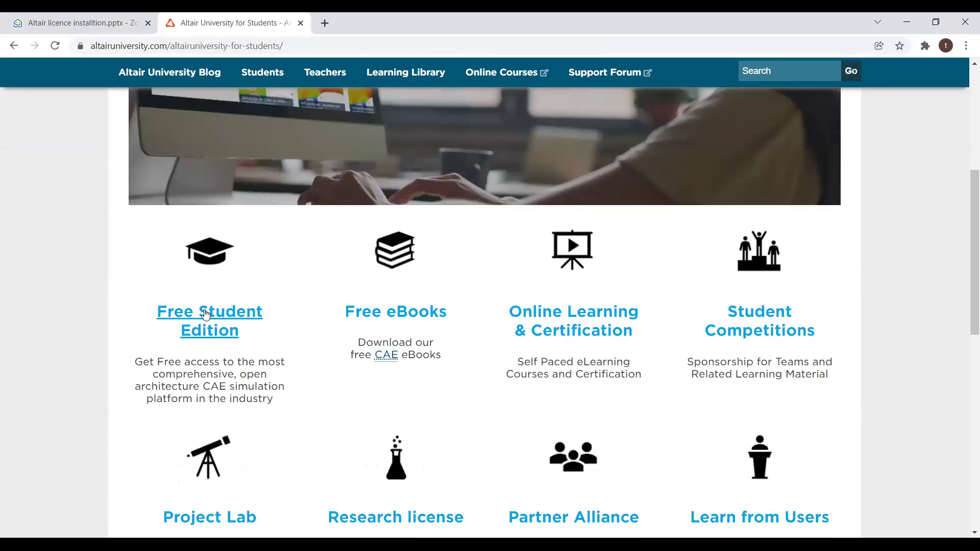
{"action": "left_click", "coordinate": [229, 335]}
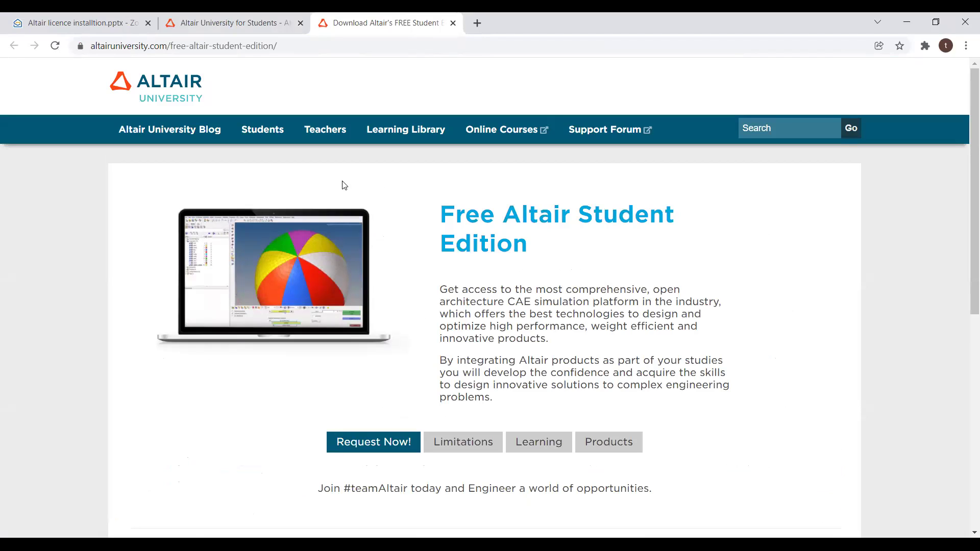
- Open the request form and autofill first and last name, school DECIBELS LAB, department Mechanical
{"action": "left_click", "coordinate": [344, 449]}
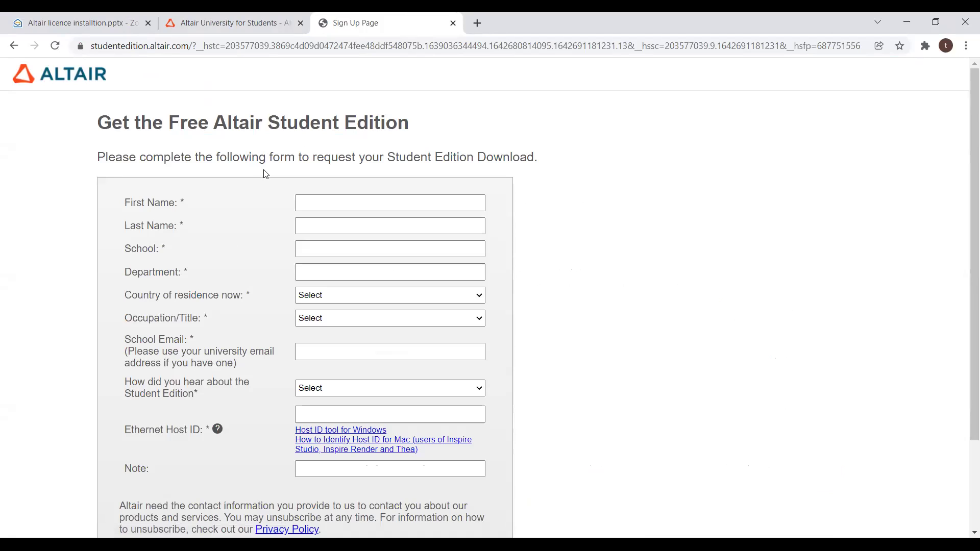
{"action": "left_click", "coordinate": [333, 202]}
{"action": "left_click", "coordinate": [332, 228]}
{"action": "left_click", "coordinate": [333, 229]}
{"action": "left_click", "coordinate": [330, 251]}
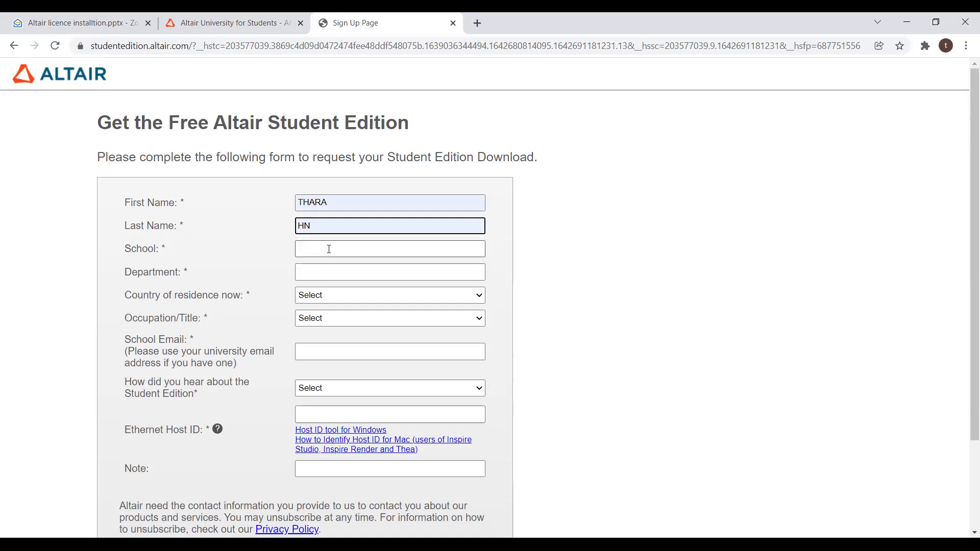
{"action": "left_click", "coordinate": [329, 249]}
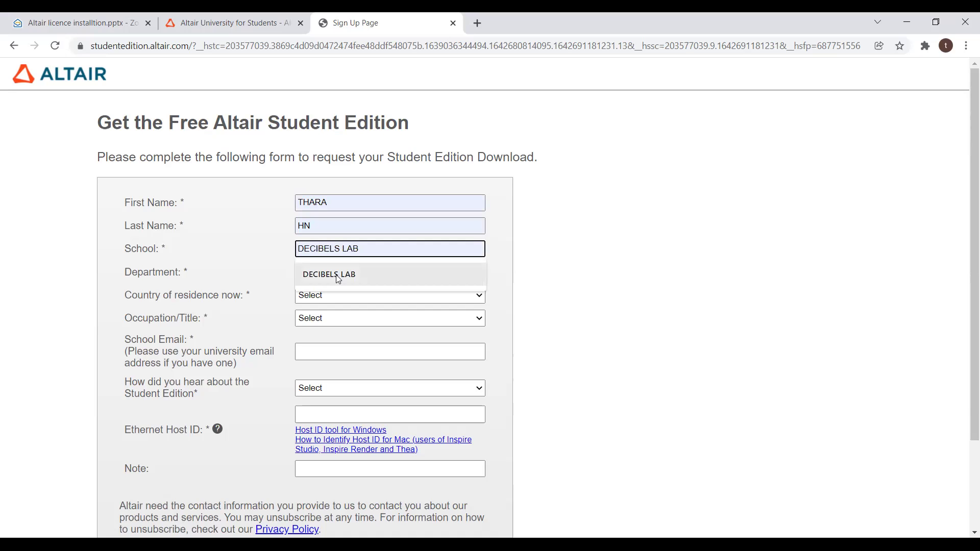
{"action": "left_click", "coordinate": [337, 279]}
{"action": "left_click", "coordinate": [339, 273]}
{"action": "left_click", "coordinate": [331, 297]}
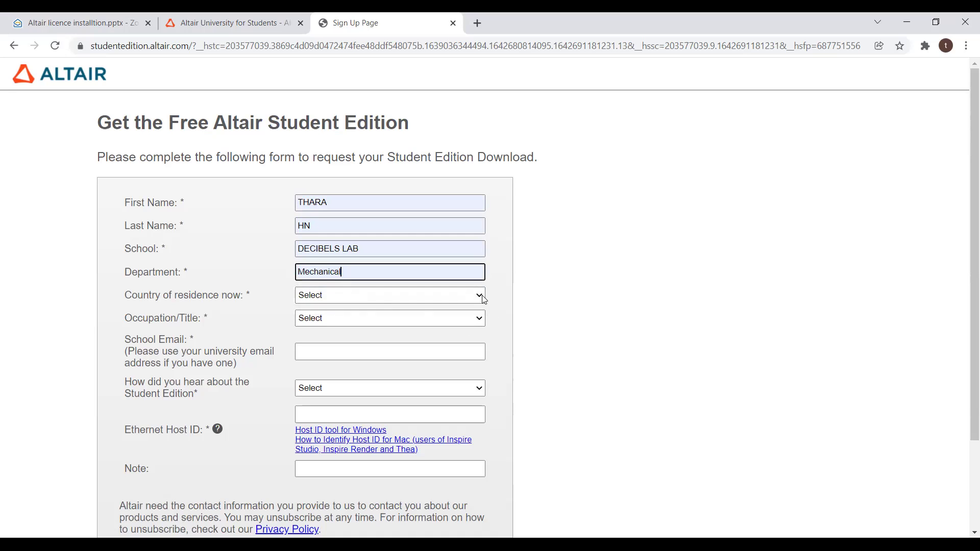
- Choose country India, occupation Student, degree Graduate and graduation year 2022
{"action": "left_click", "coordinate": [479, 296]}
{"action": "scroll", "coordinate": [391, 398], "scroll_direction": "down", "scroll_amount": 10}
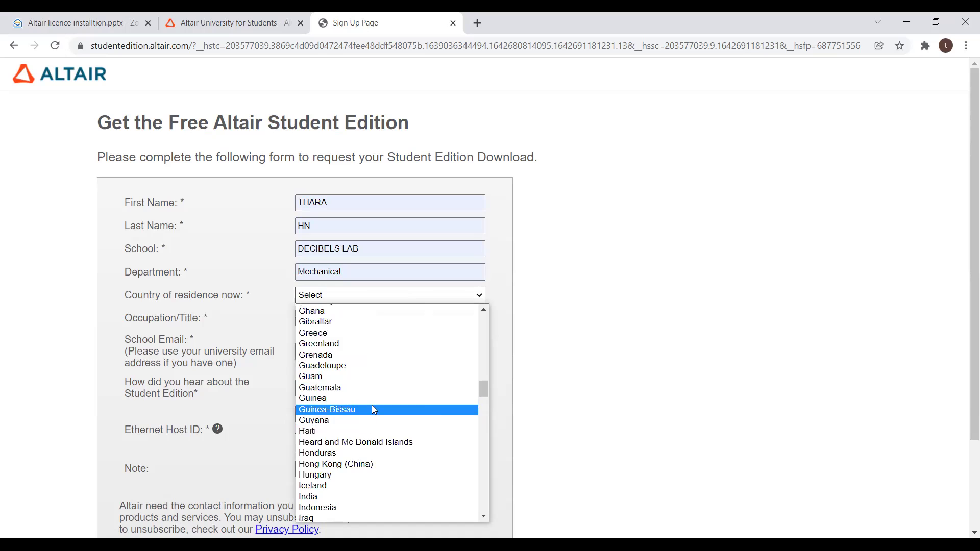
{"action": "left_click", "coordinate": [343, 497]}
{"action": "left_click", "coordinate": [335, 317]}
{"action": "left_click", "coordinate": [335, 343]}
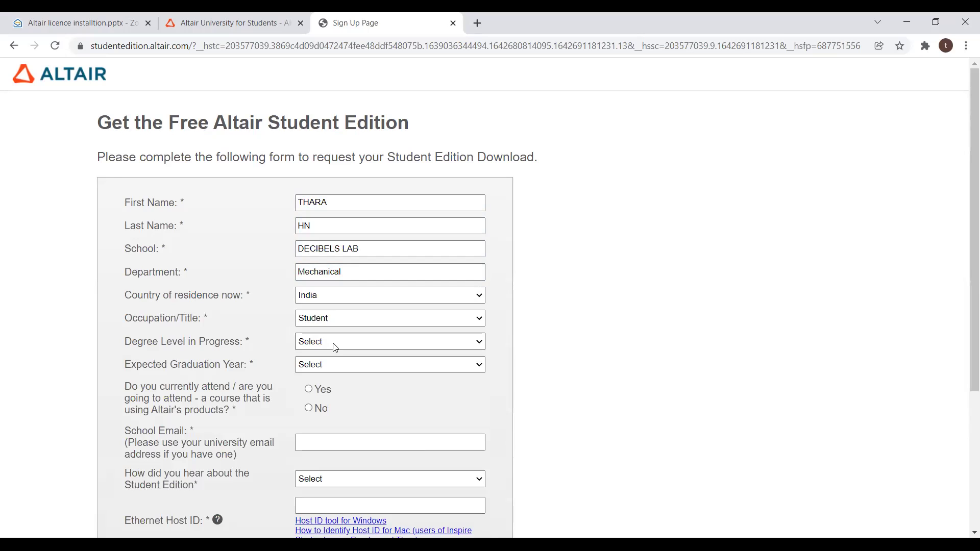
{"action": "left_click", "coordinate": [334, 348]}
{"action": "left_click", "coordinate": [330, 376]}
{"action": "left_click", "coordinate": [329, 365]}
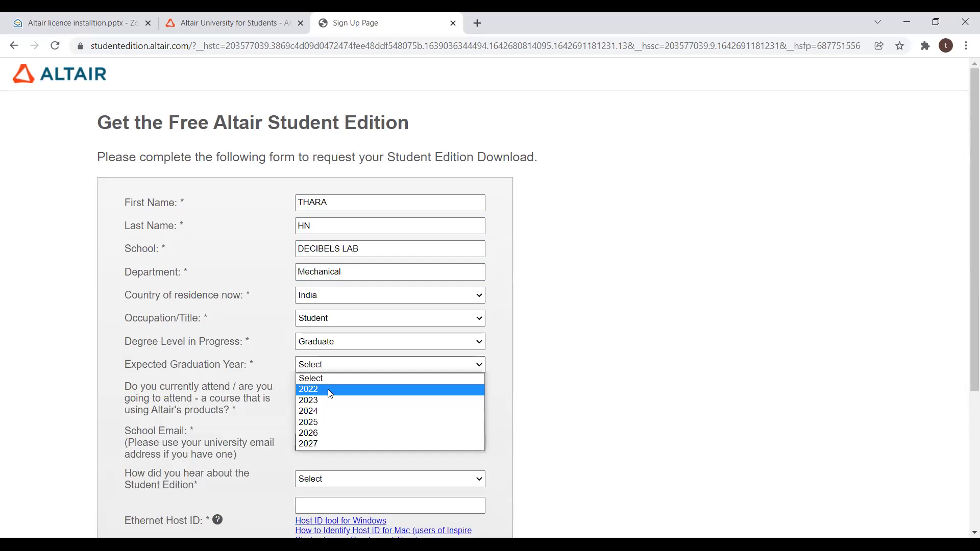
{"action": "left_click", "coordinate": [328, 388]}
- Answer Yes to the course question, enter the school email, pick Other, and download the Windows Host ID tool
{"action": "scroll", "coordinate": [320, 385], "scroll_direction": "down", "scroll_amount": 3}
{"action": "left_click", "coordinate": [304, 297]}
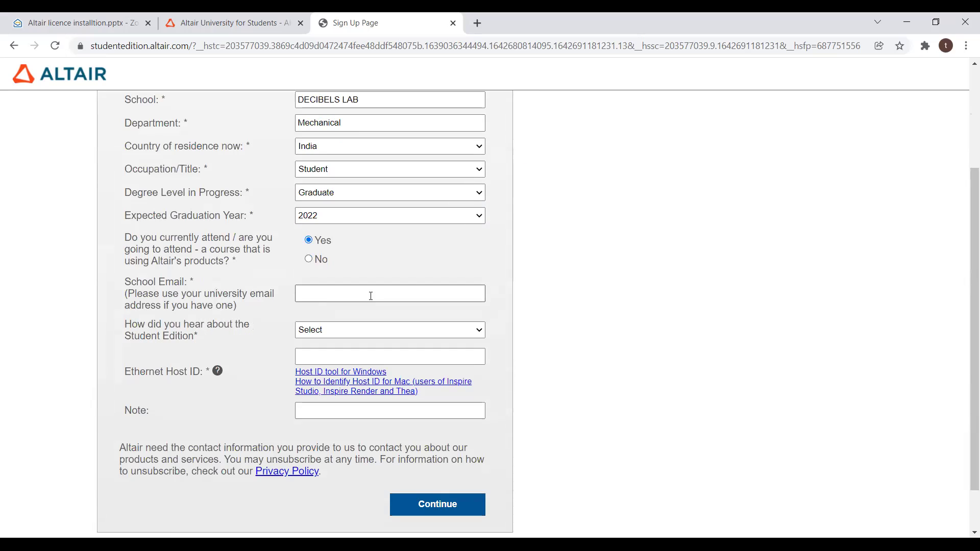
{"action": "left_click", "coordinate": [327, 294]}
{"action": "left_click", "coordinate": [481, 332]}
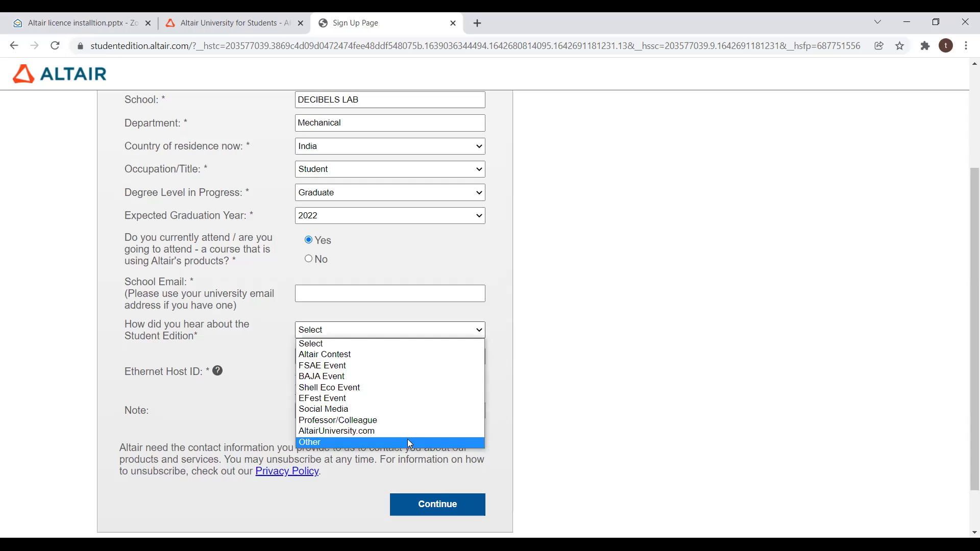
{"action": "left_click", "coordinate": [408, 445]}
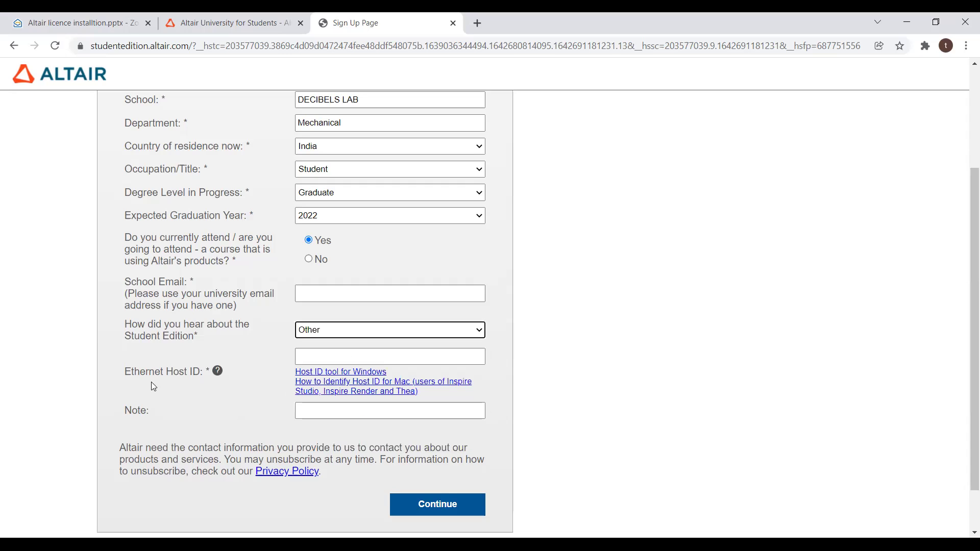
{"action": "left_click", "coordinate": [324, 375]}
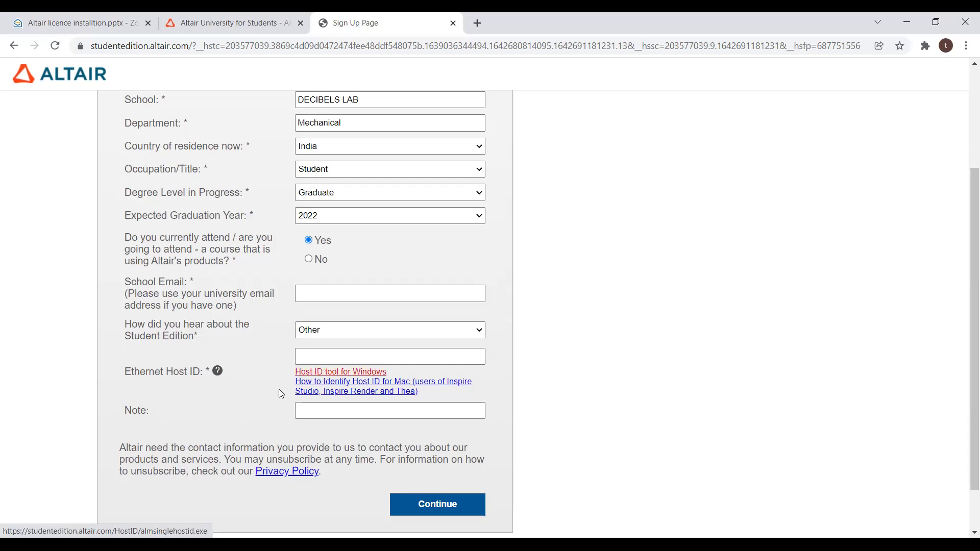
- Copy this computer's host ID from the Host ID tool into the Ethernet Host ID field
{"action": "left_click", "coordinate": [84, 522]}
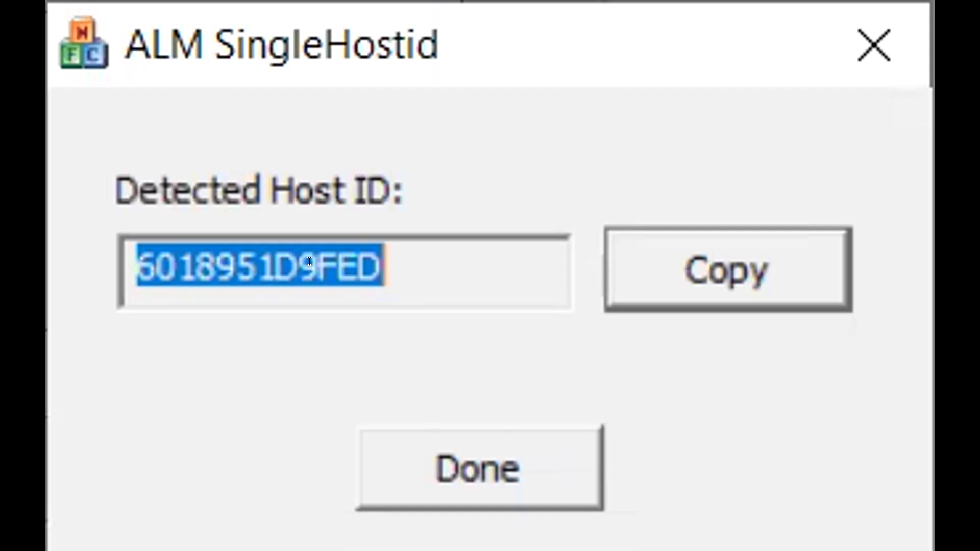
{"action": "left_click", "coordinate": [730, 257]}
{"action": "left_click", "coordinate": [476, 431]}
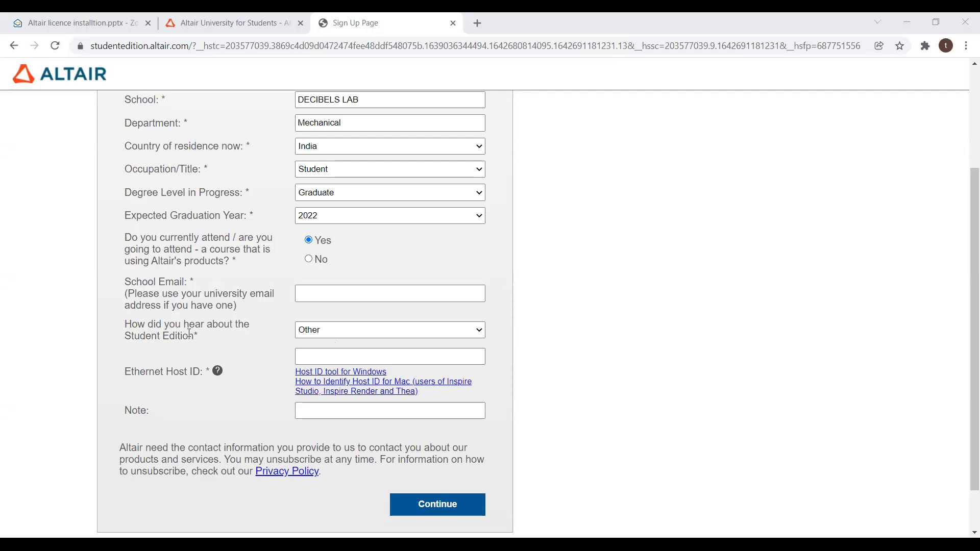
{"action": "left_click", "coordinate": [313, 359]}
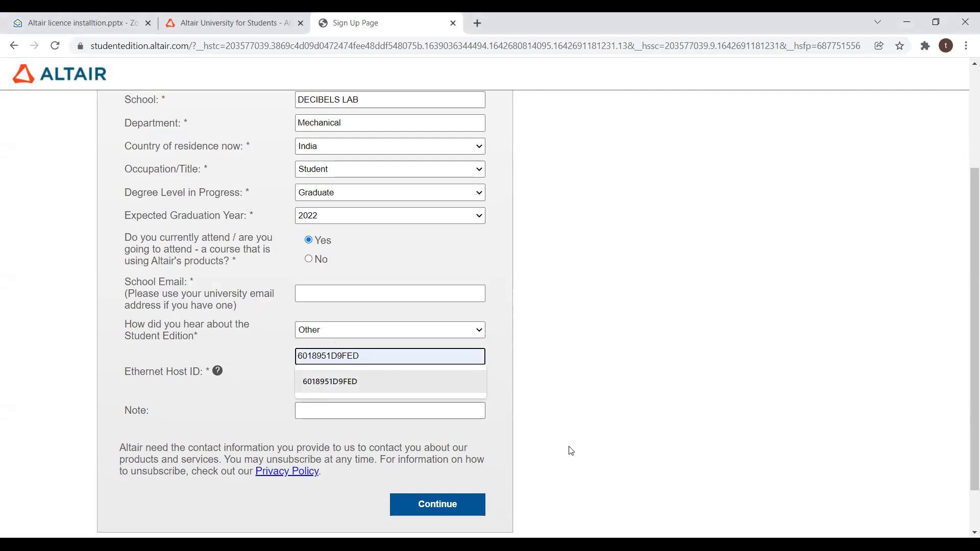
{"action": "key", "text": "Escape"}
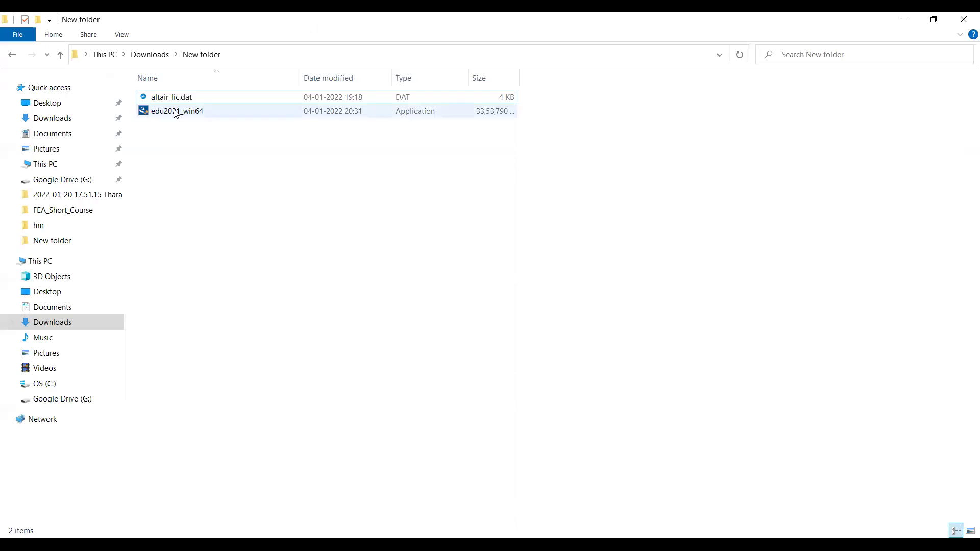
{"action": "left_click", "coordinate": [171, 97]}
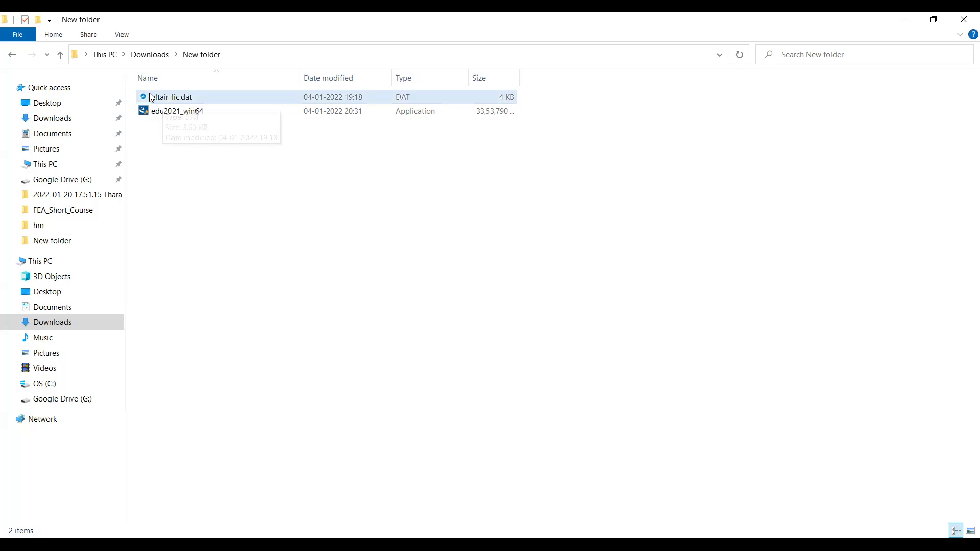
{"action": "left_click", "coordinate": [178, 113]}
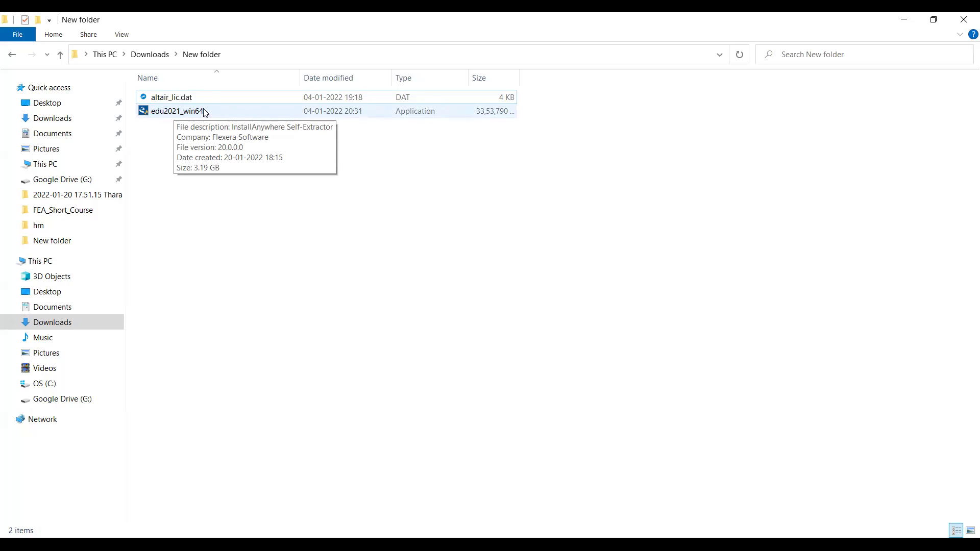
{"action": "left_click", "coordinate": [170, 102]}
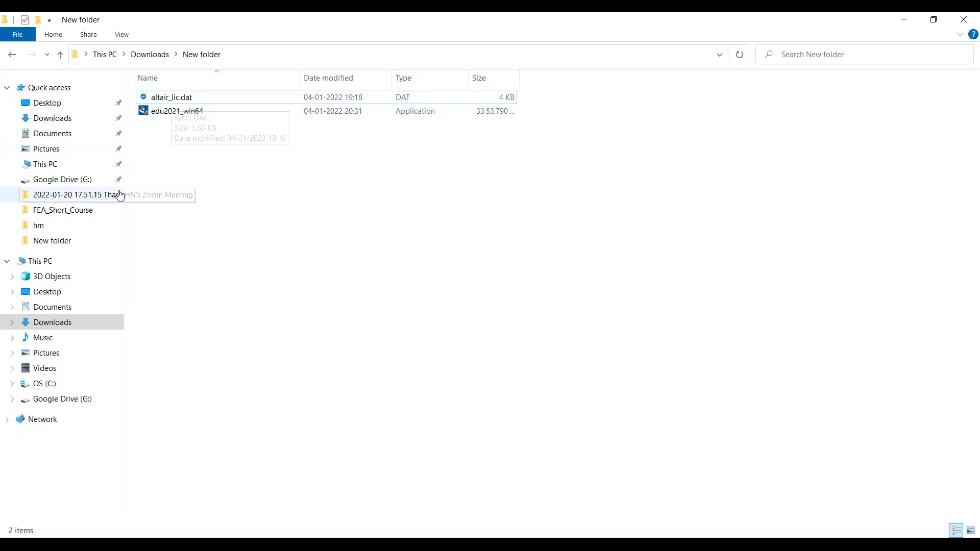
- Browse from This PC to C:\Program Files\Altair\2021-edu\security
{"action": "left_click", "coordinate": [51, 261]}
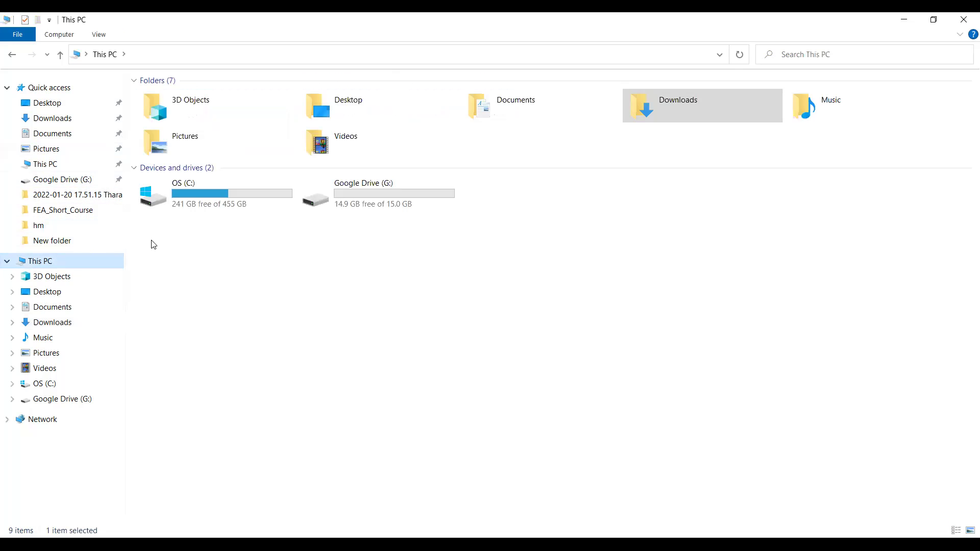
{"action": "double_click", "coordinate": [219, 192]}
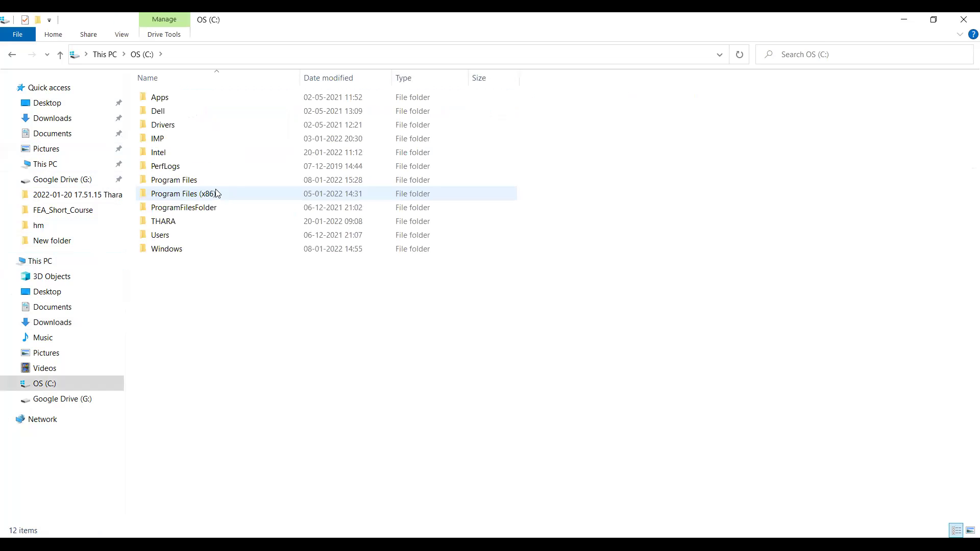
{"action": "double_click", "coordinate": [216, 182]}
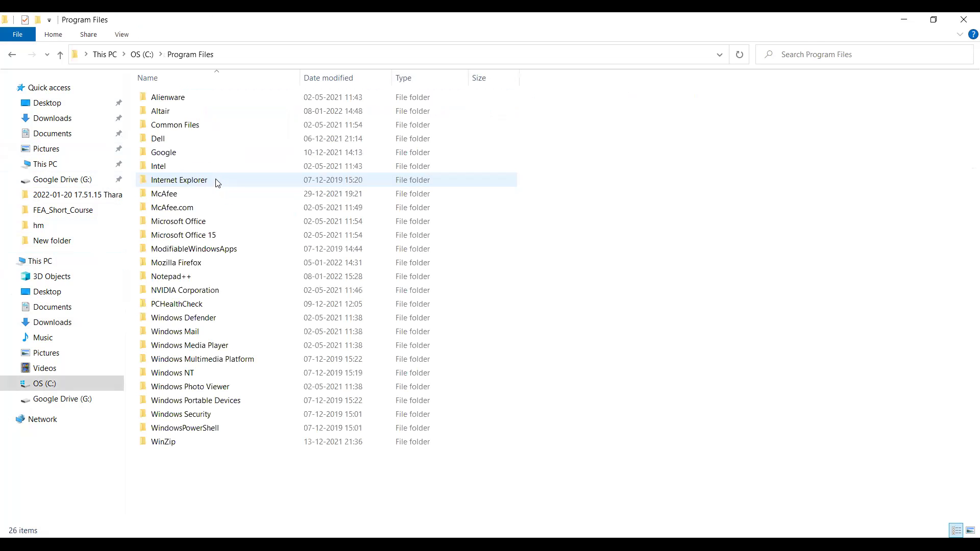
{"action": "double_click", "coordinate": [204, 113]}
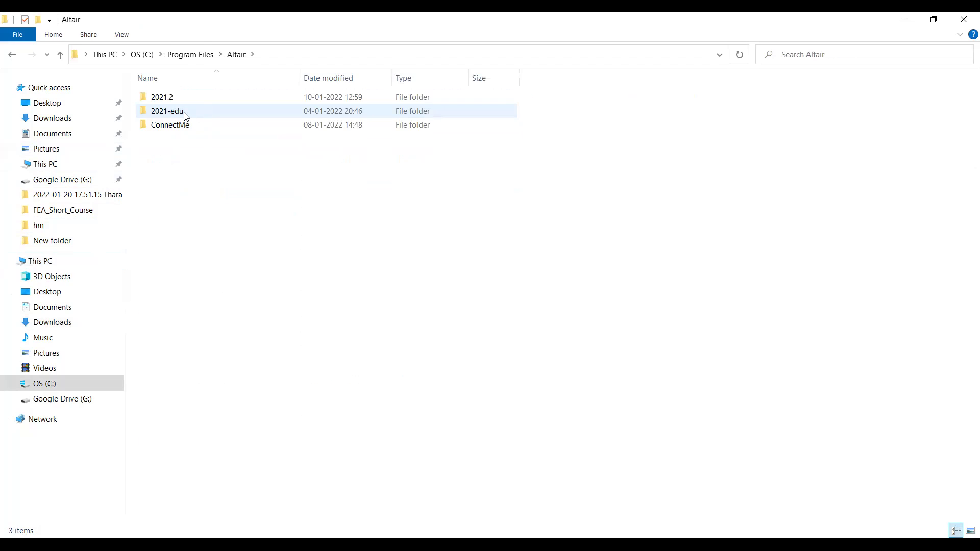
{"action": "double_click", "coordinate": [186, 114]}
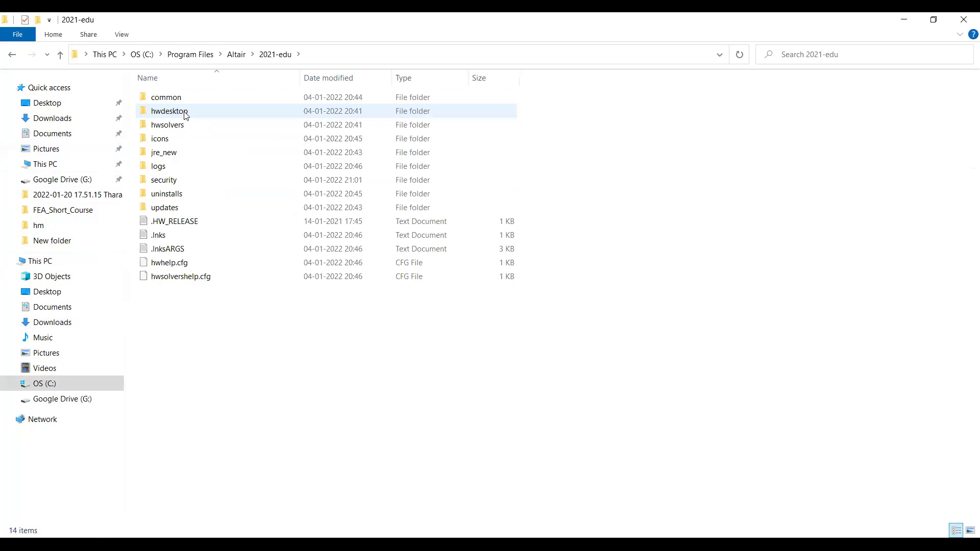
{"action": "double_click", "coordinate": [178, 181]}
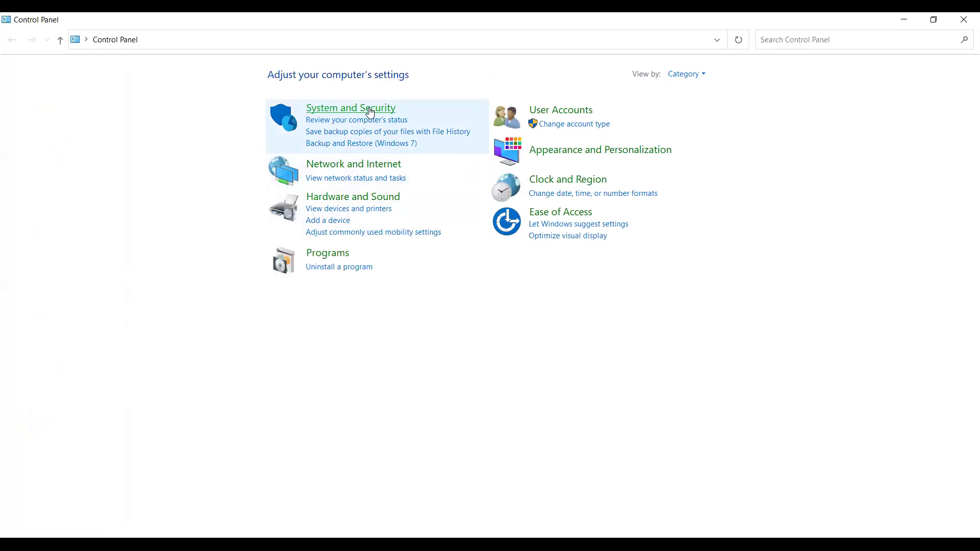
- Go via System and Security > System to the About page and open Advanced system settings
{"action": "left_click", "coordinate": [369, 112]}
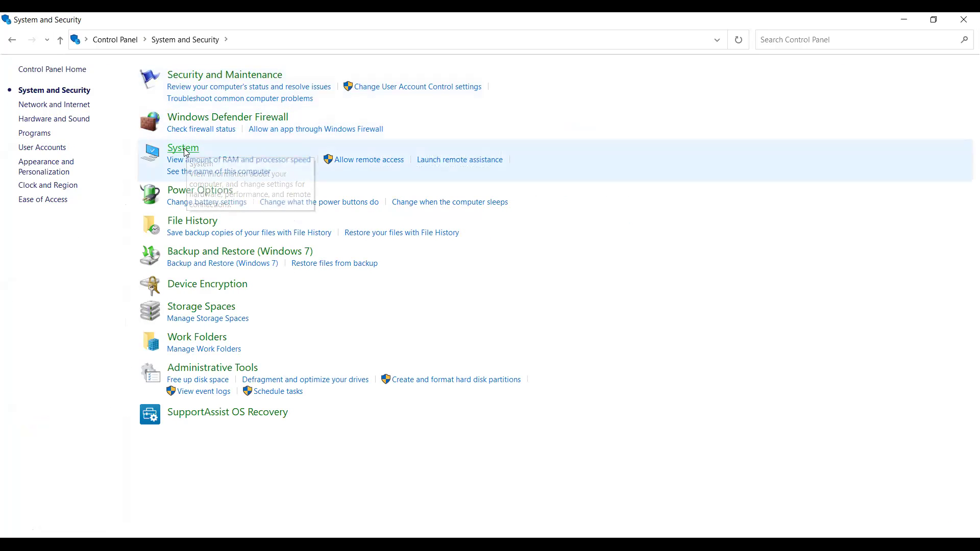
{"action": "left_click", "coordinate": [184, 151]}
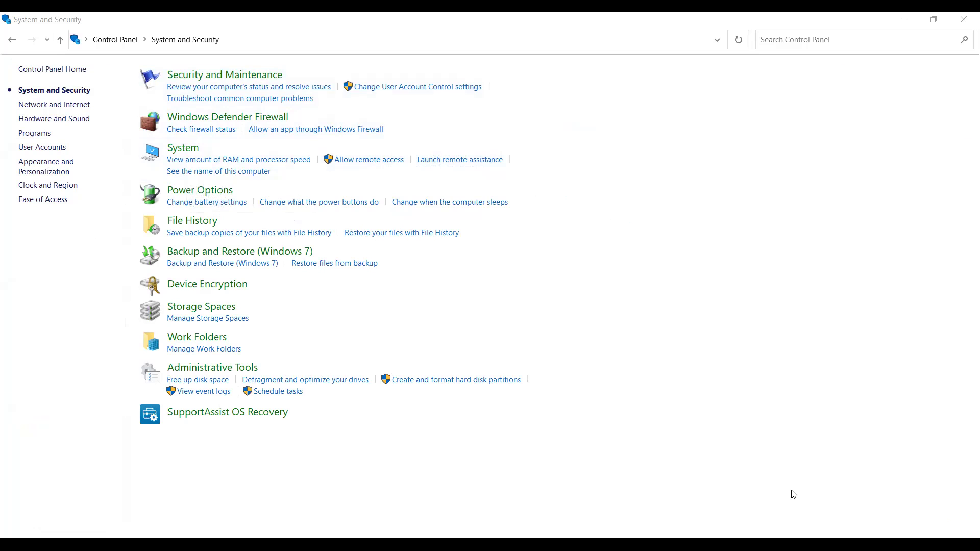
{"action": "scroll", "coordinate": [485, 339], "scroll_direction": "down", "scroll_amount": 5}
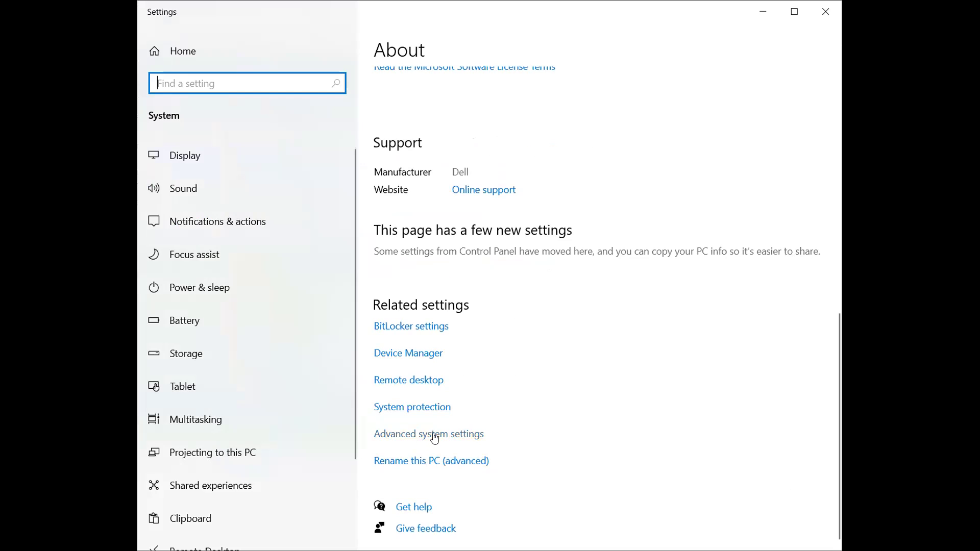
{"action": "left_click", "coordinate": [434, 438]}
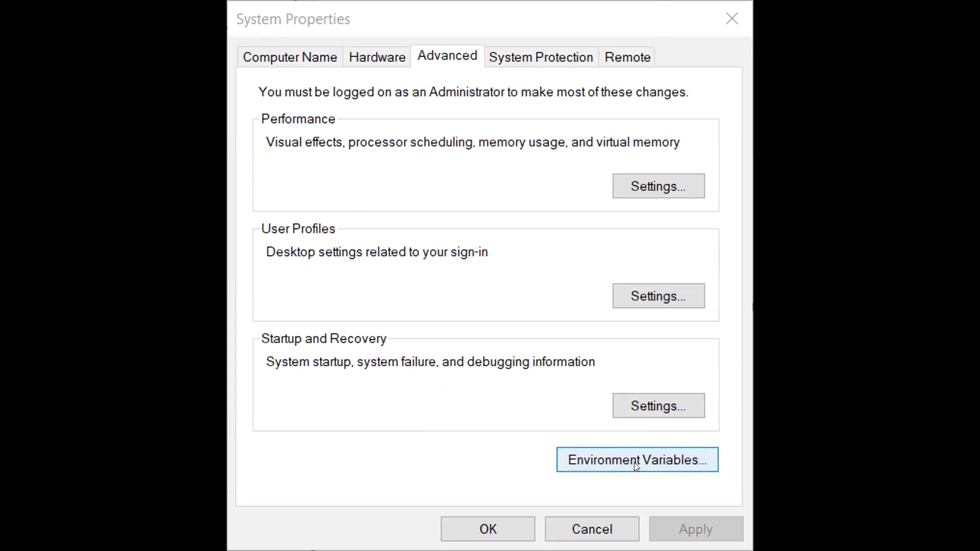
- Open Environment Variables and edit the ALTAIR_LICENSE_PATH_1 system variable
{"action": "left_click", "coordinate": [634, 462]}
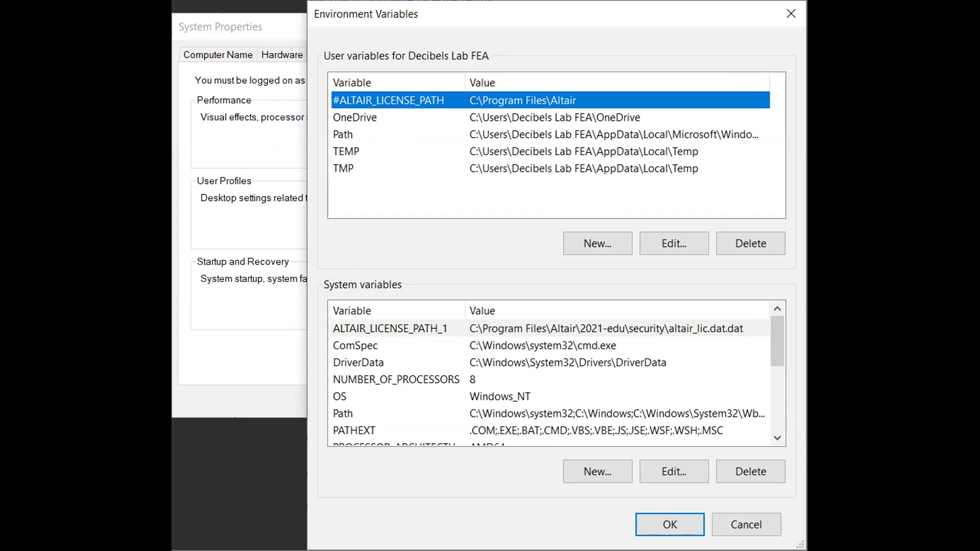
{"action": "left_click", "coordinate": [631, 328]}
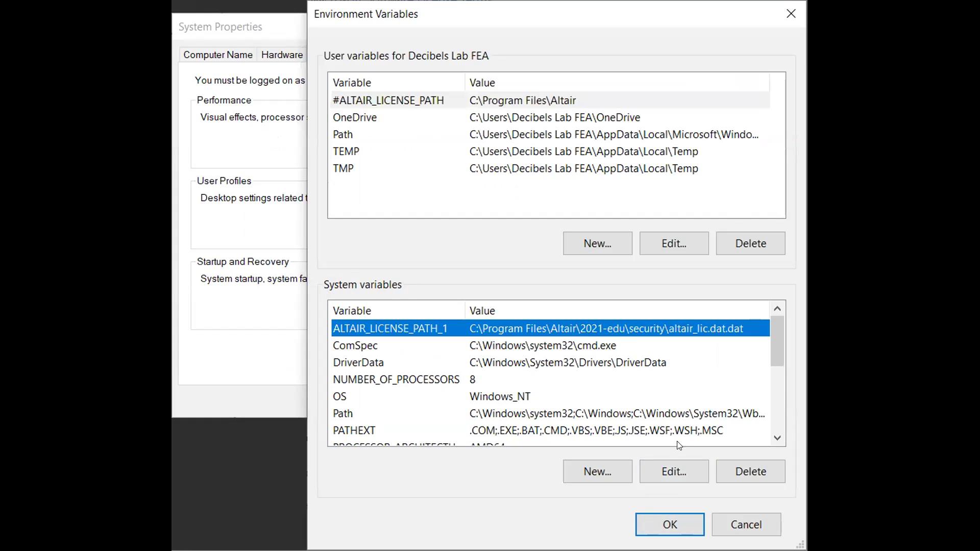
{"action": "left_click", "coordinate": [674, 468]}
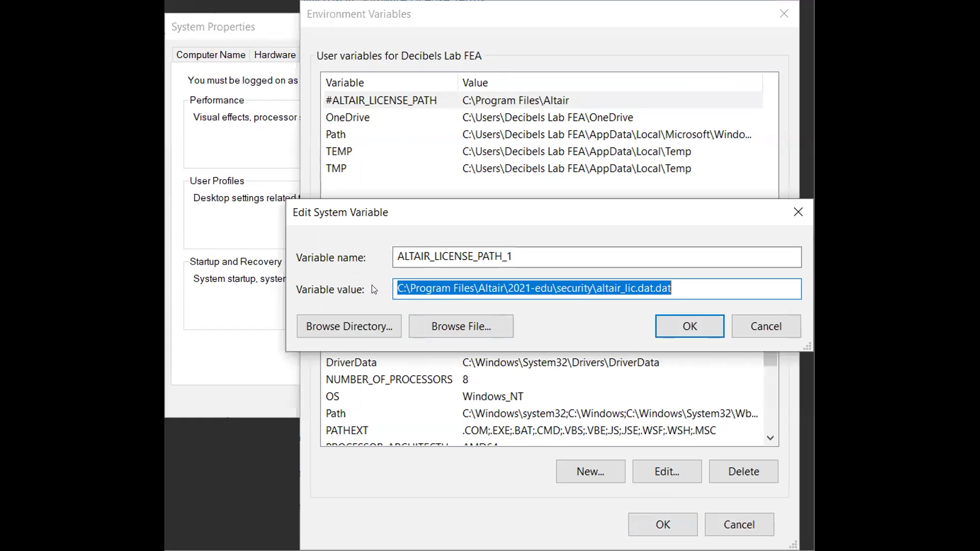
- Cancel the _1 name edit, close both variable dialogs unchanged, and show the Thank you slide
{"action": "left_click", "coordinate": [514, 251]}
{"action": "key", "text": "BackSpace"}
{"action": "key", "text": "BackSpace"}
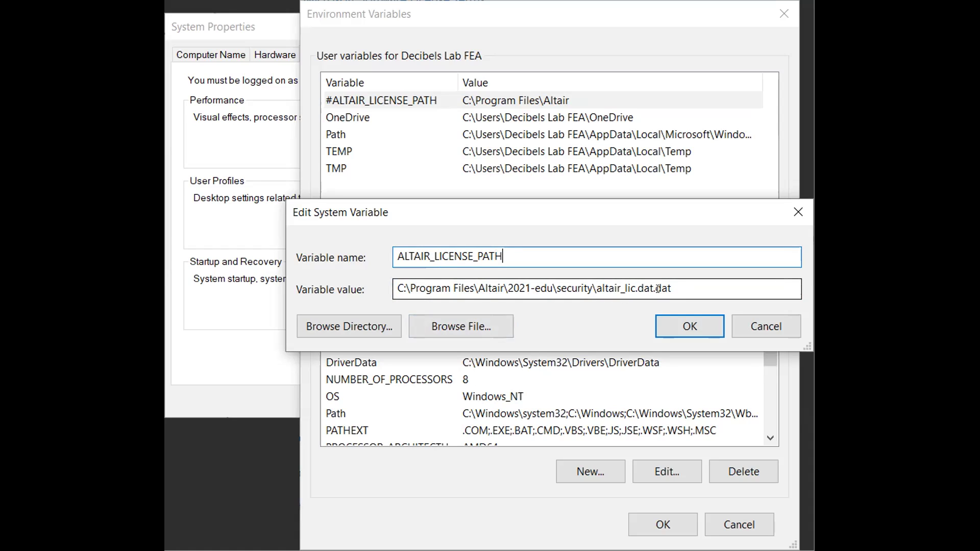
{"action": "left_click", "coordinate": [749, 326]}
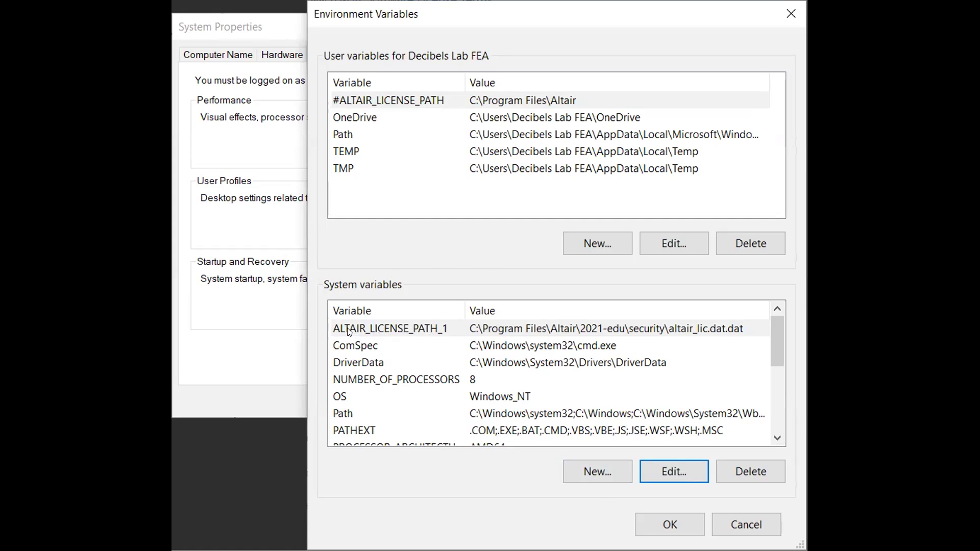
{"action": "left_click", "coordinate": [748, 522]}
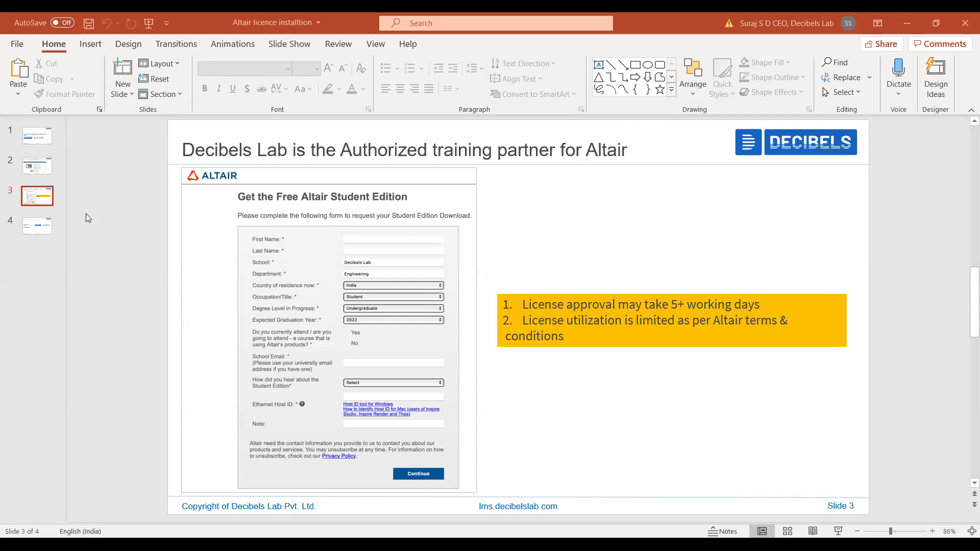
{"action": "left_click", "coordinate": [38, 223]}
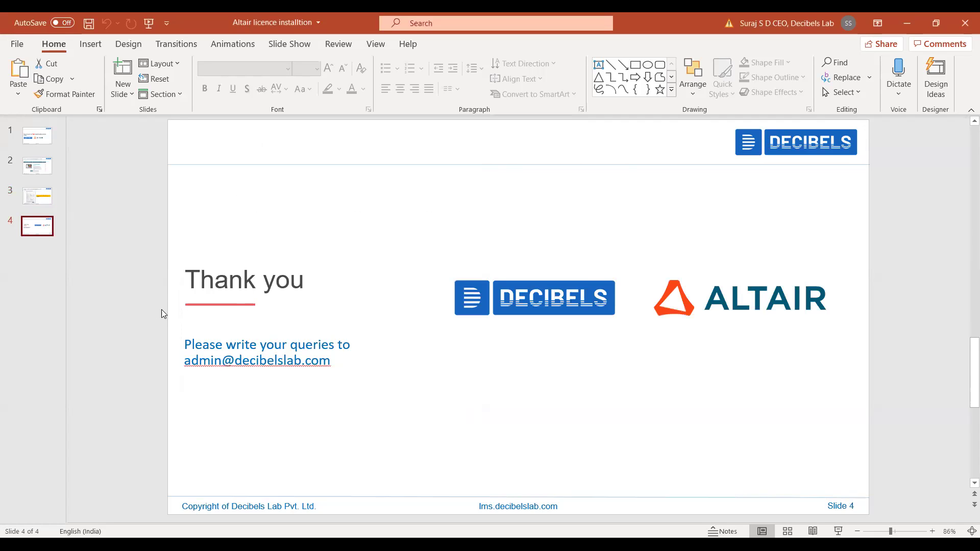